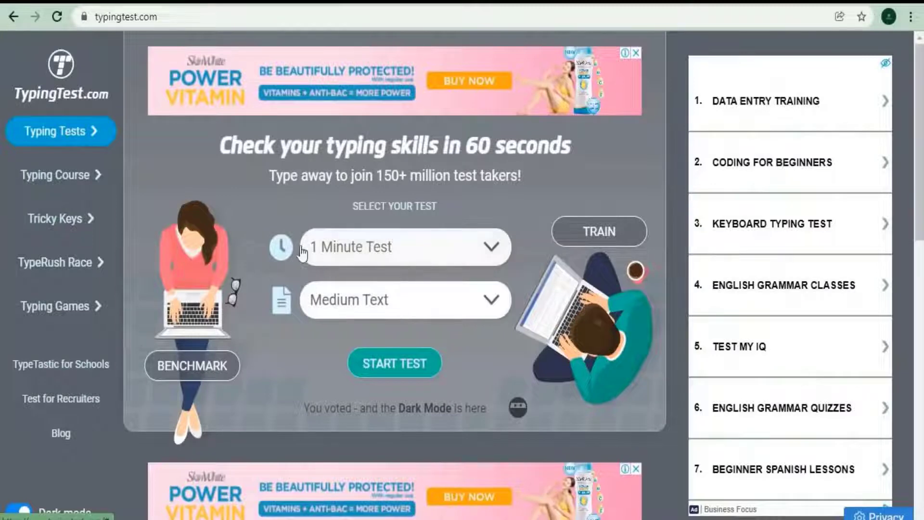
Keep the 1 Minute Test duration and choose the Easy Text passage for the typing test
{"action": "left_click", "coordinate": [488, 248]}
{"action": "left_click", "coordinate": [489, 248]}
{"action": "left_click", "coordinate": [490, 309]}
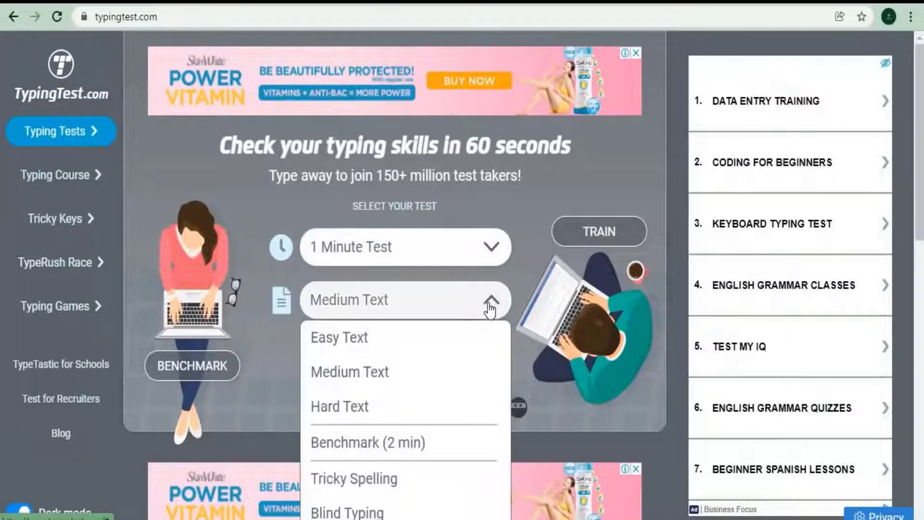
{"action": "left_click", "coordinate": [489, 308]}
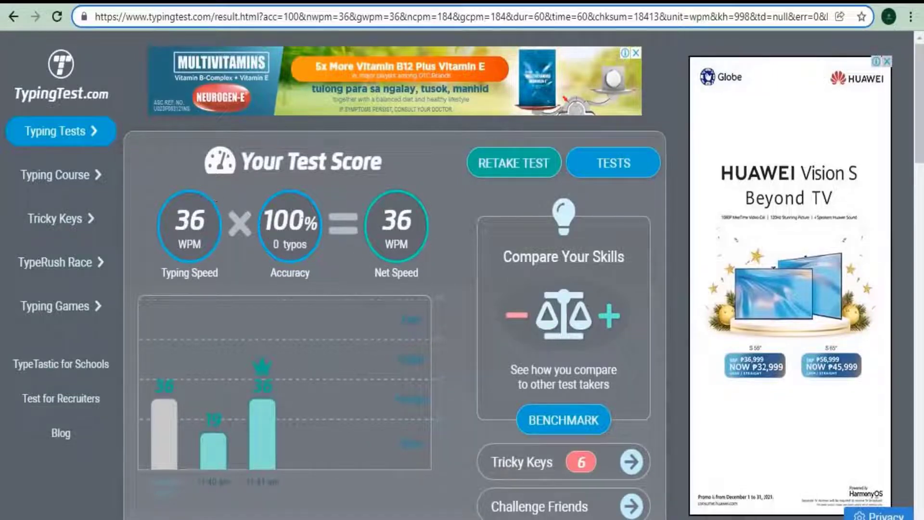
Review the 36 WPM, 100% accuracy score by highlighting it on the results page
{"action": "mouse_move", "coordinate": [169, 206]}
{"action": "left_mouse_down"}
{"action": "mouse_move", "coordinate": [238, 253]}
{"action": "mouse_move", "coordinate": [411, 246]}
{"action": "left_mouse_up"}
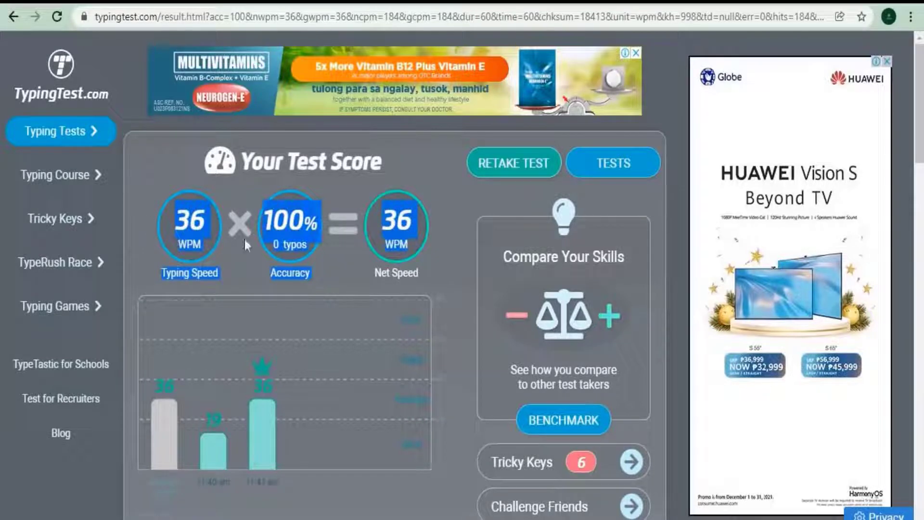
{"action": "left_click", "coordinate": [439, 262]}
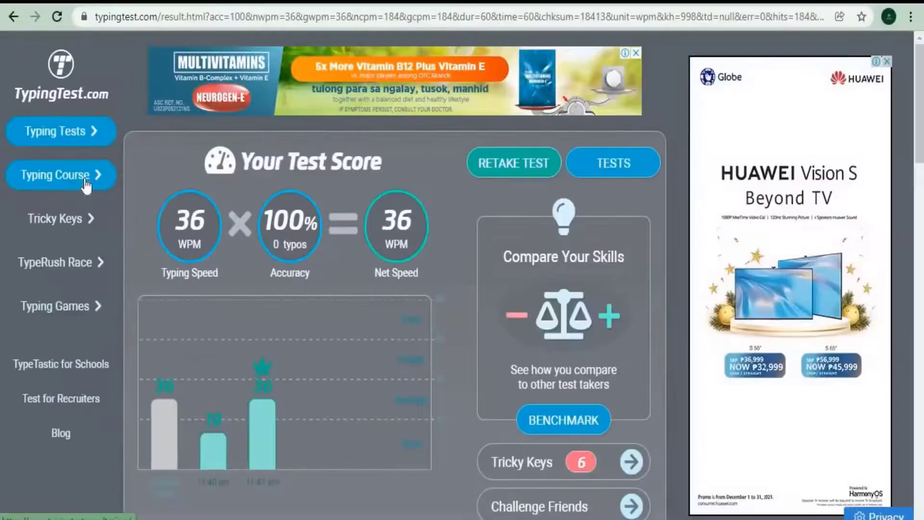
Go to the Typing Course trainer page from the left sidebar
{"action": "left_click", "coordinate": [83, 181]}
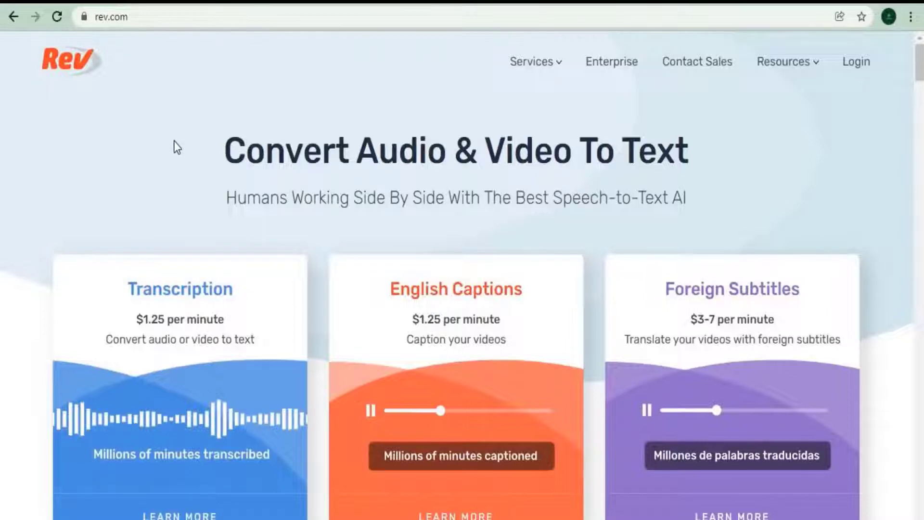
{"action": "mouse_move", "coordinate": [224, 150]}
{"action": "left_mouse_down"}
{"action": "mouse_move", "coordinate": [640, 191]}
{"action": "mouse_move", "coordinate": [504, 221]}
{"action": "left_mouse_up"}
{"action": "left_click", "coordinate": [462, 232]}
{"action": "scroll", "coordinate": [462, 239], "scroll_direction": "down", "scroll_amount": 1}
{"action": "scroll", "coordinate": [462, 240], "scroll_direction": "down", "scroll_amount": 1}
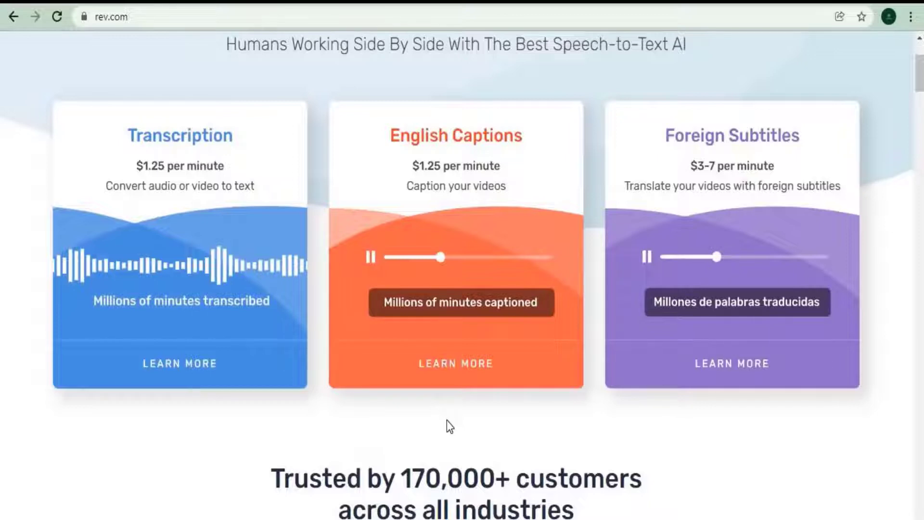
{"action": "scroll", "coordinate": [483, 420], "scroll_direction": "down", "scroll_amount": 1}
{"action": "scroll", "coordinate": [483, 420], "scroll_direction": "down", "scroll_amount": 1}
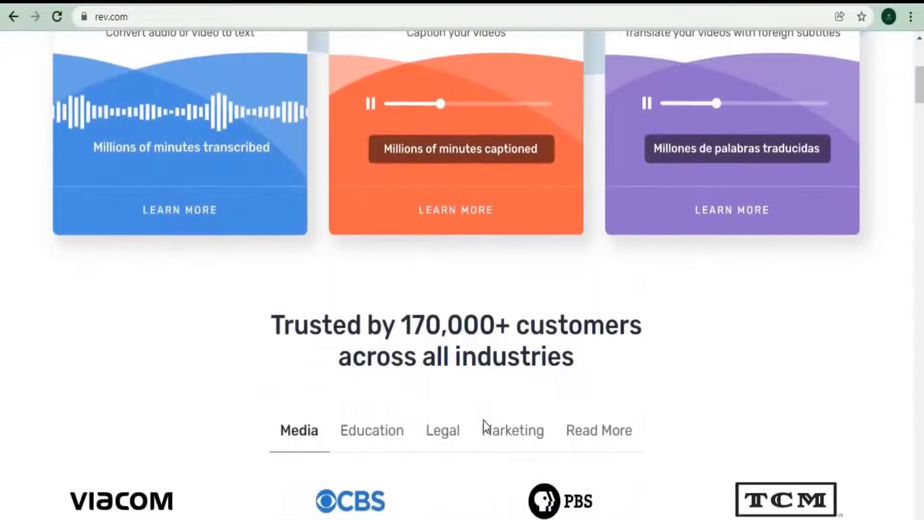
{"action": "scroll", "coordinate": [484, 420], "scroll_direction": "down", "scroll_amount": 1}
{"action": "scroll", "coordinate": [483, 426], "scroll_direction": "down", "scroll_amount": 1}
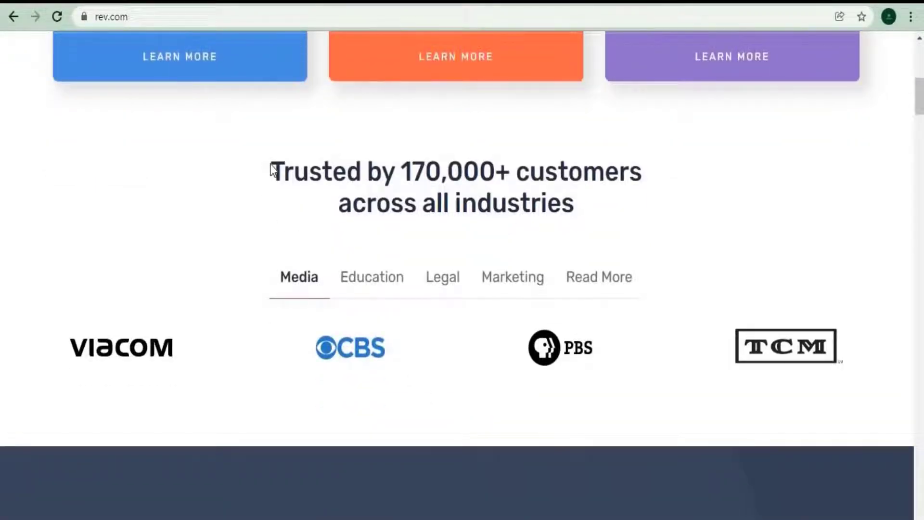
{"action": "mouse_move", "coordinate": [272, 171]}
{"action": "left_mouse_down"}
{"action": "mouse_move", "coordinate": [416, 171]}
{"action": "mouse_move", "coordinate": [621, 217]}
{"action": "left_mouse_up"}
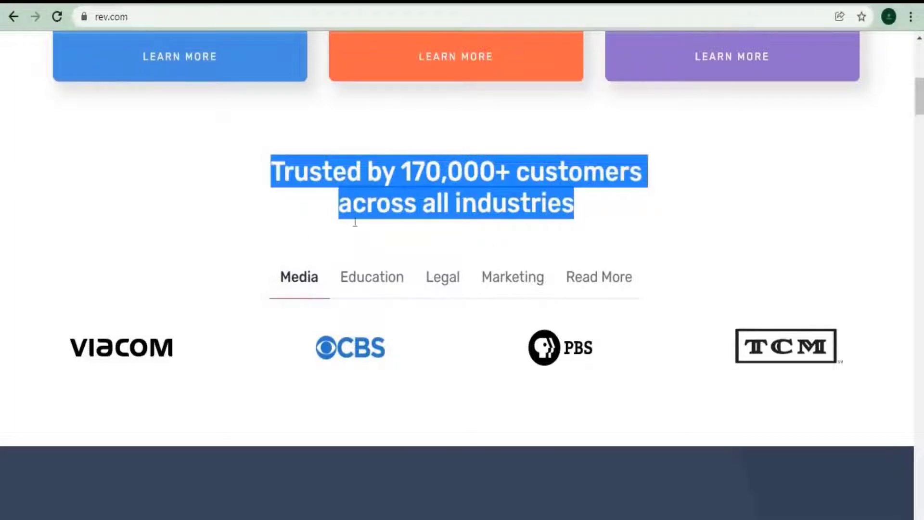
{"action": "left_click", "coordinate": [445, 382]}
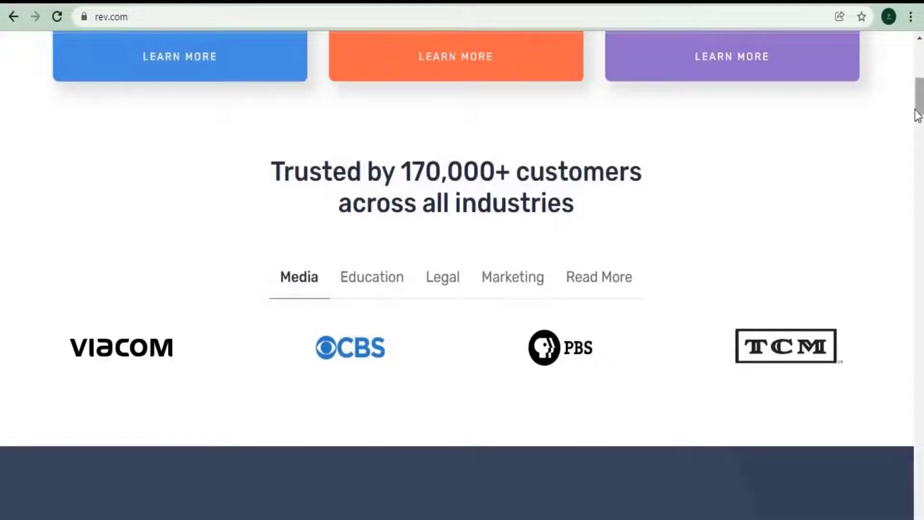
{"action": "left_click_drag", "start_coordinate": [923, 142], "coordinate": [878, 436]}
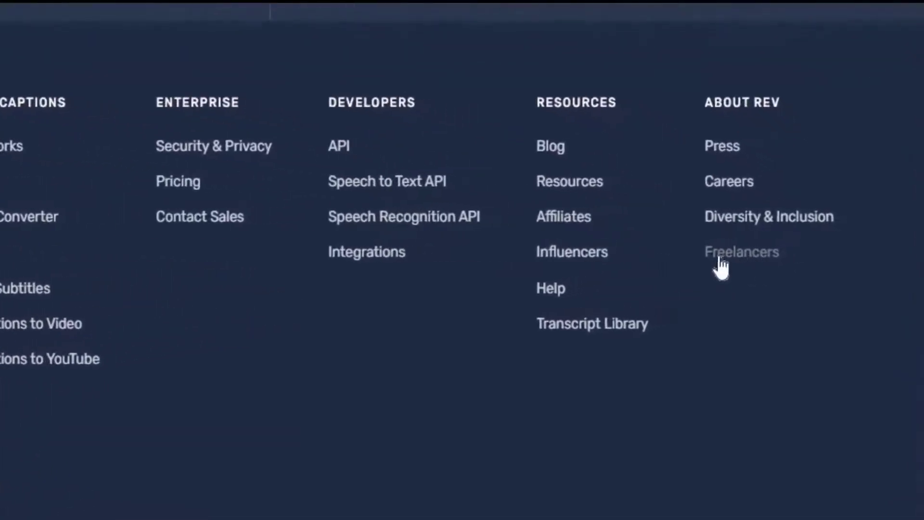
Reach the Rev freelancer sign-up form and look over its email, password and company fields
{"action": "left_click", "coordinate": [796, 257]}
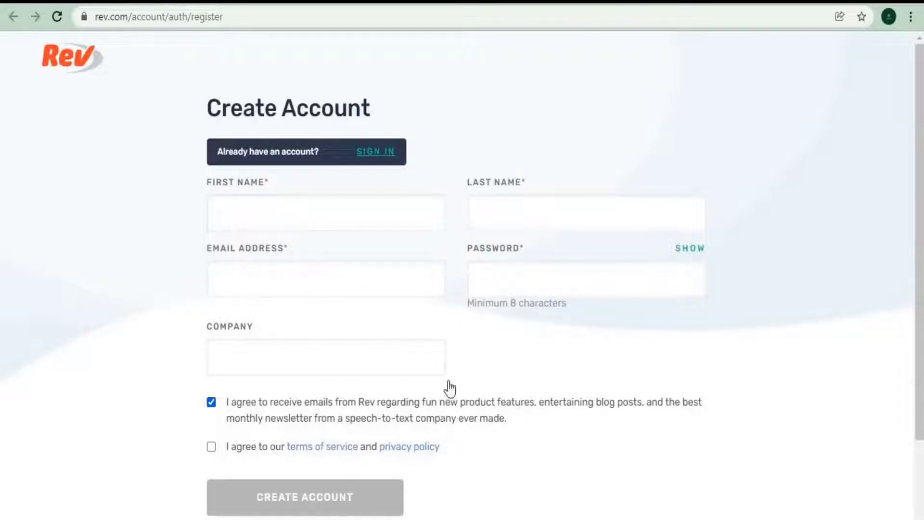
{"action": "scroll", "coordinate": [449, 387], "scroll_direction": "down", "scroll_amount": 1}
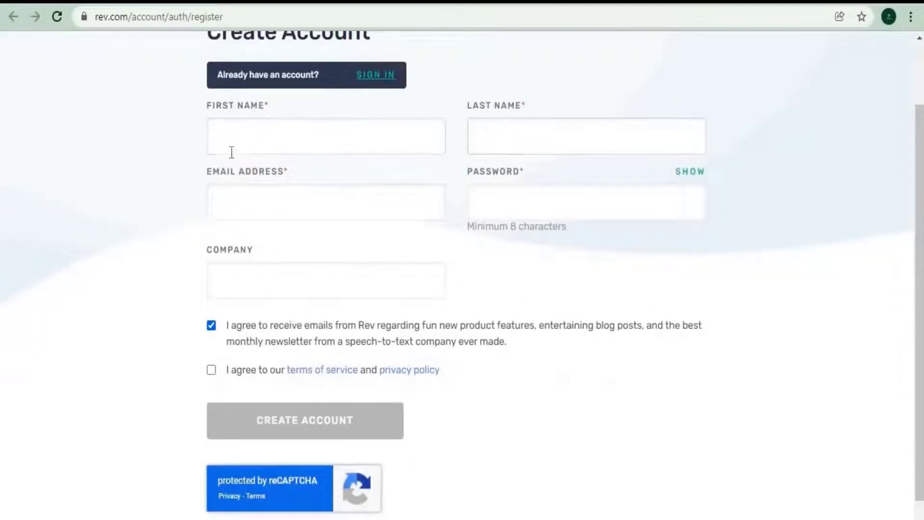
{"action": "left_click_drag", "start_coordinate": [203, 171], "coordinate": [467, 189]}
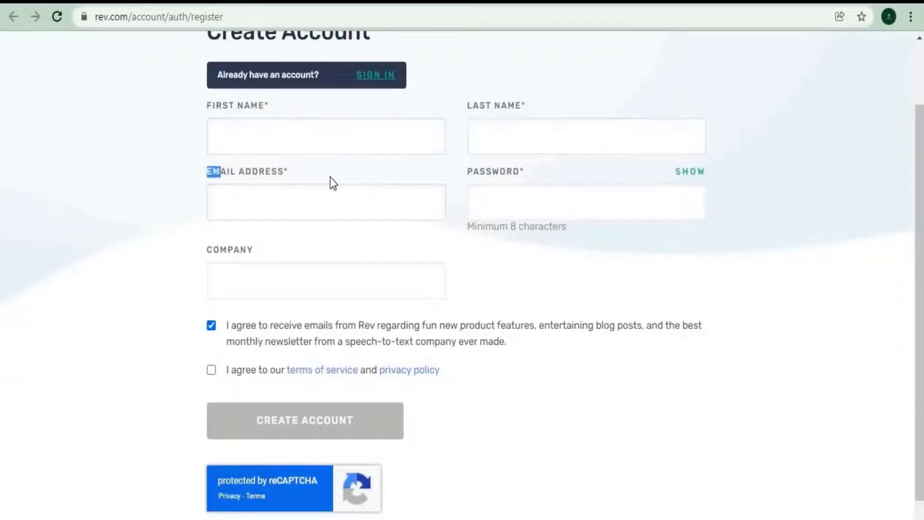
{"action": "double_click", "coordinate": [564, 174]}
{"action": "left_click", "coordinate": [517, 393]}
{"action": "left_click_drag", "start_coordinate": [292, 248], "coordinate": [131, 236]}
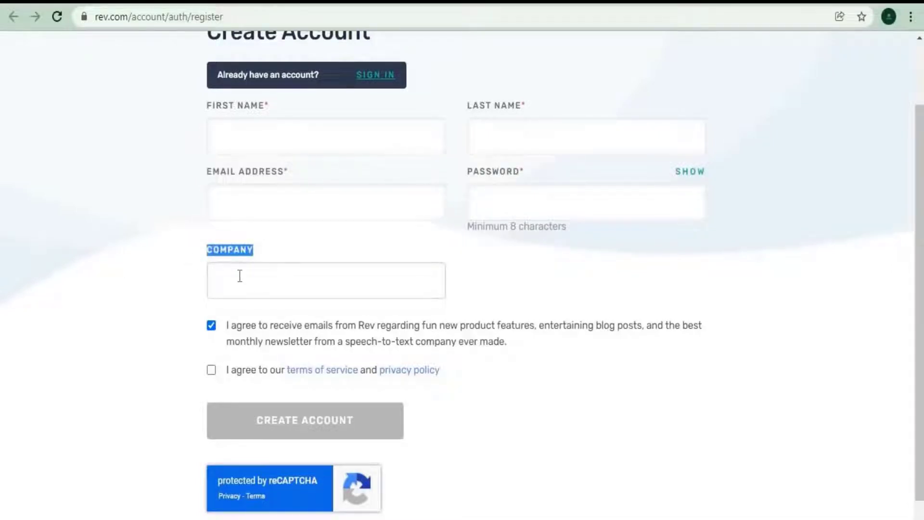
Opt out of Rev newsletter emails, accept the terms of service, and submit Create Account
{"action": "left_click", "coordinate": [105, 262]}
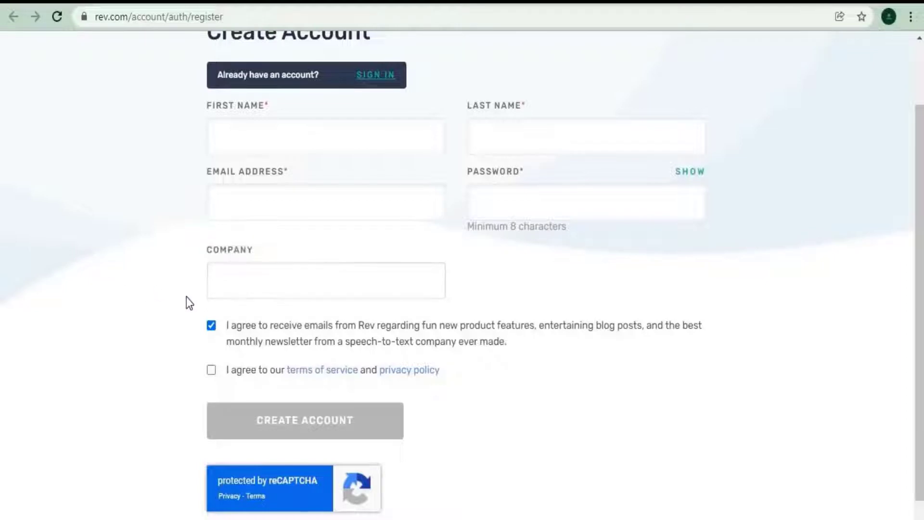
{"action": "scroll", "coordinate": [186, 297], "scroll_direction": "down", "scroll_amount": 1}
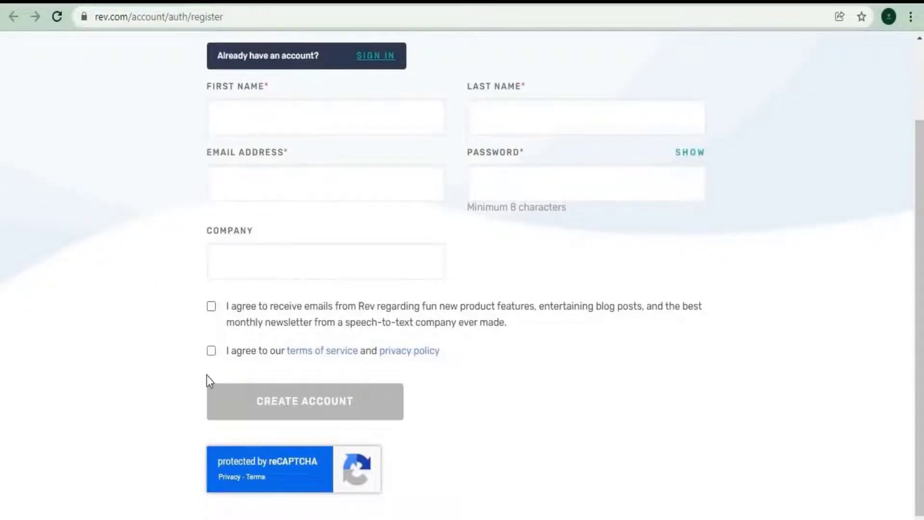
{"action": "left_click", "coordinate": [212, 351]}
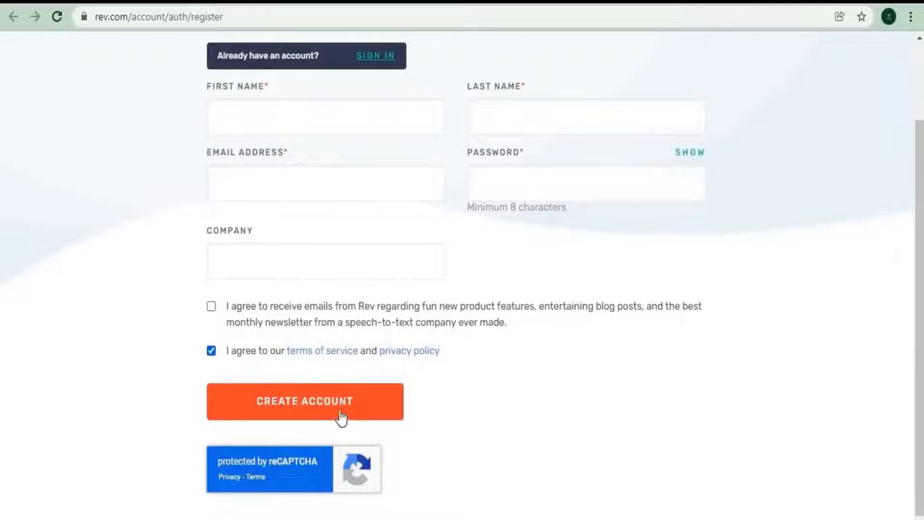
{"action": "left_click", "coordinate": [314, 412]}
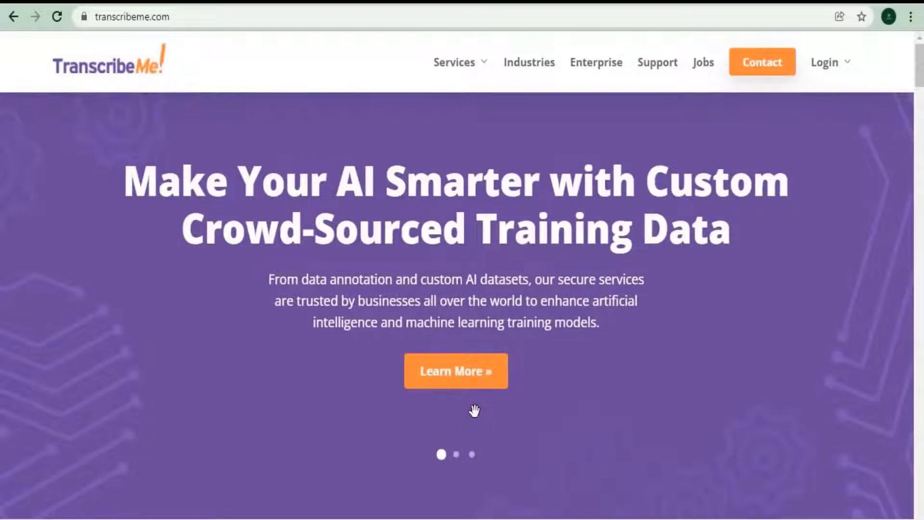
{"action": "scroll", "coordinate": [471, 391], "scroll_direction": "down", "scroll_amount": 1}
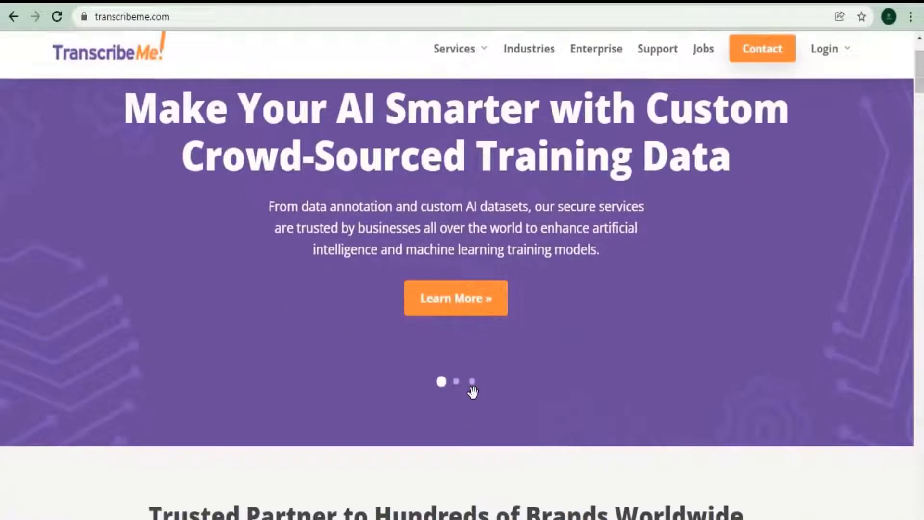
{"action": "scroll", "coordinate": [472, 390], "scroll_direction": "down", "scroll_amount": 1}
{"action": "scroll", "coordinate": [474, 394], "scroll_direction": "down", "scroll_amount": 2}
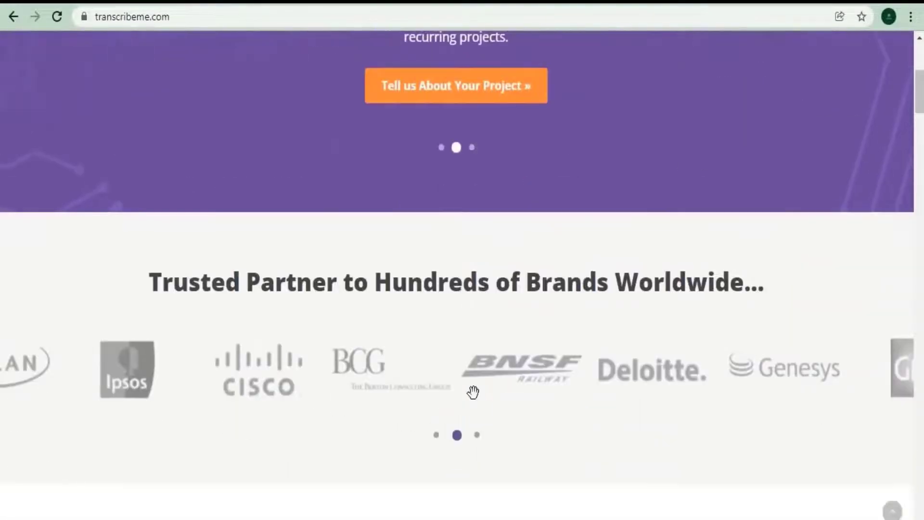
{"action": "scroll", "coordinate": [474, 394], "scroll_direction": "down", "scroll_amount": 3}
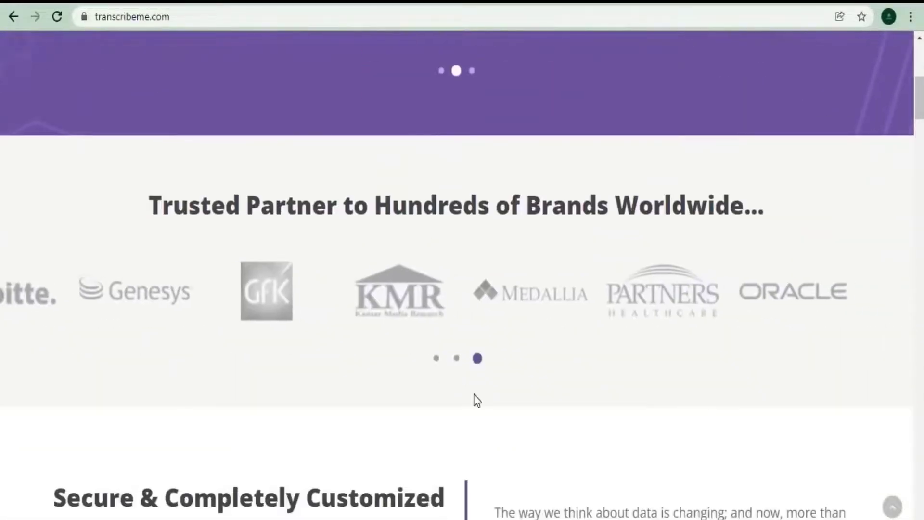
{"action": "scroll", "coordinate": [473, 394], "scroll_direction": "down", "scroll_amount": 1}
{"action": "scroll", "coordinate": [473, 394], "scroll_direction": "down", "scroll_amount": 2}
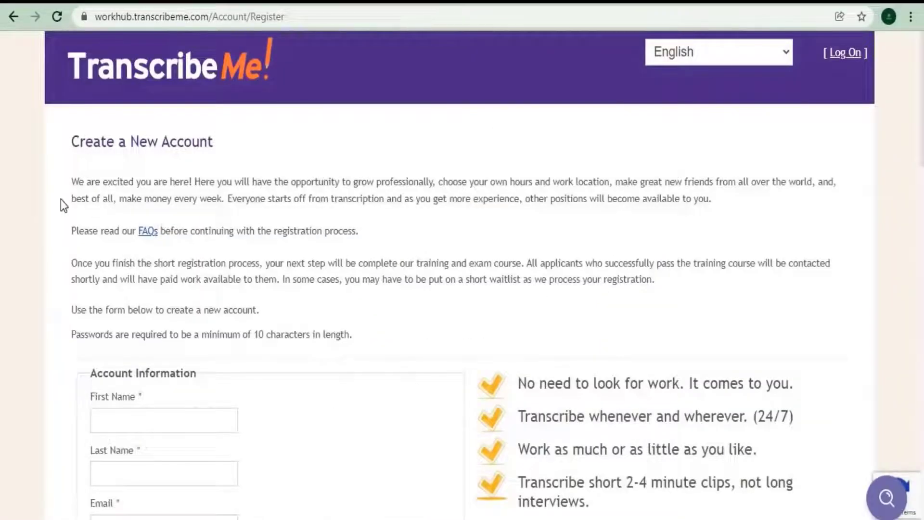
{"action": "mouse_move", "coordinate": [65, 181]}
{"action": "left_mouse_down"}
{"action": "mouse_move", "coordinate": [690, 213]}
{"action": "mouse_move", "coordinate": [722, 200]}
{"action": "mouse_move", "coordinate": [725, 213]}
{"action": "left_mouse_up"}
{"action": "left_click", "coordinate": [633, 212]}
{"action": "left_click_drag", "start_coordinate": [70, 181], "coordinate": [726, 201]}
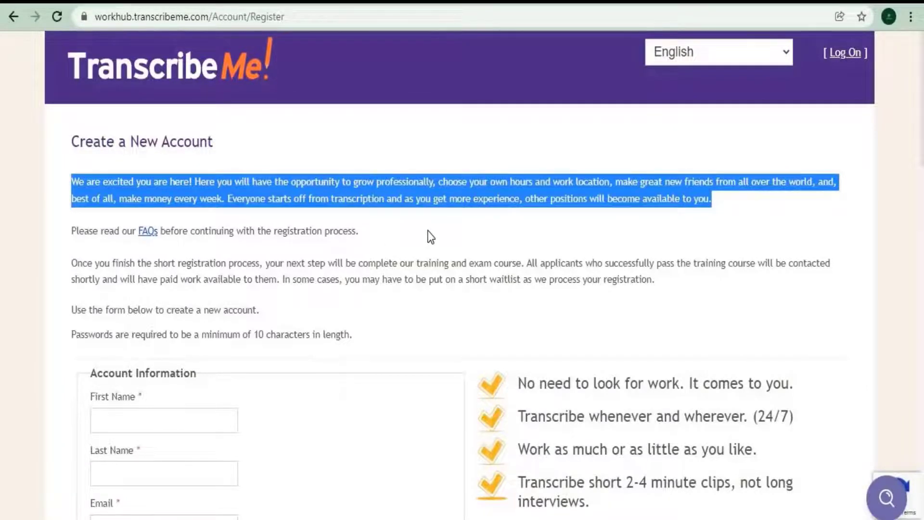
{"action": "left_click", "coordinate": [448, 326]}
{"action": "scroll", "coordinate": [442, 320], "scroll_direction": "down", "scroll_amount": 1}
{"action": "scroll", "coordinate": [436, 317], "scroll_direction": "down", "scroll_amount": 1}
{"action": "scroll", "coordinate": [435, 312], "scroll_direction": "down", "scroll_amount": 1}
{"action": "scroll", "coordinate": [435, 313], "scroll_direction": "down", "scroll_amount": 1}
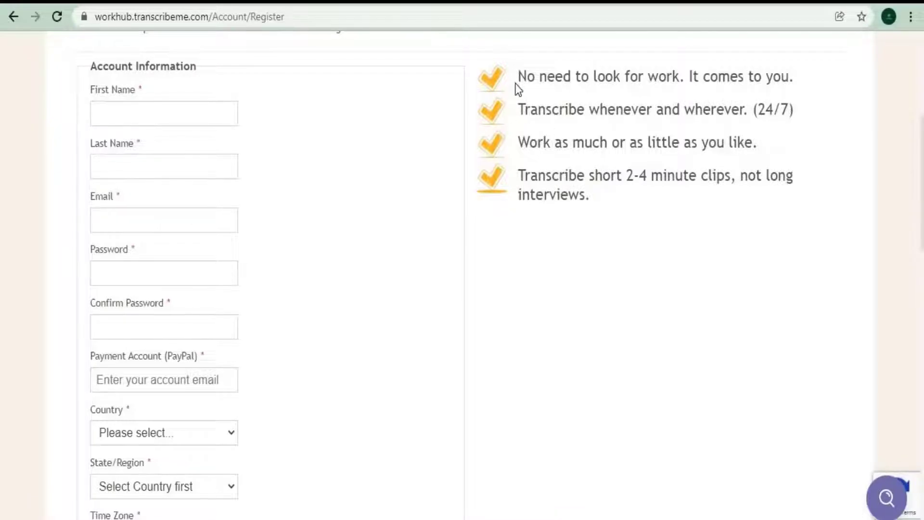
{"action": "left_click_drag", "start_coordinate": [517, 108], "coordinate": [827, 118]}
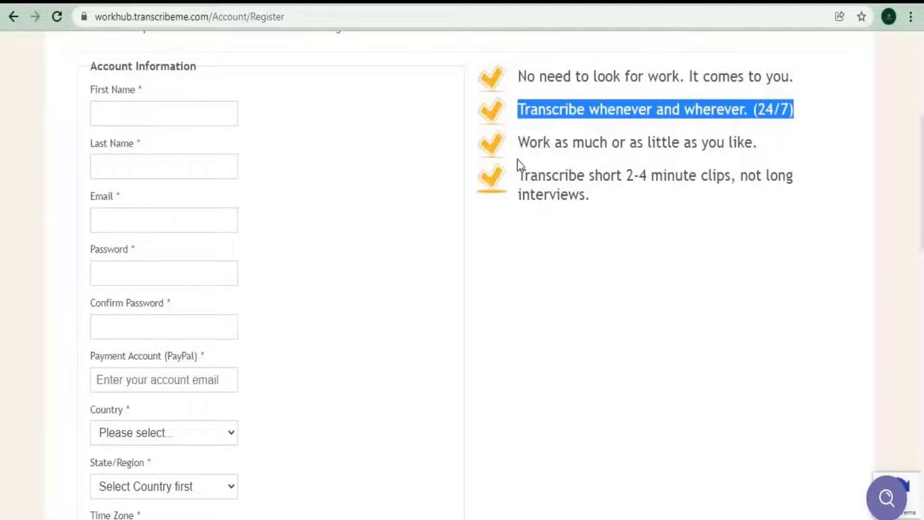
{"action": "left_click", "coordinate": [633, 215]}
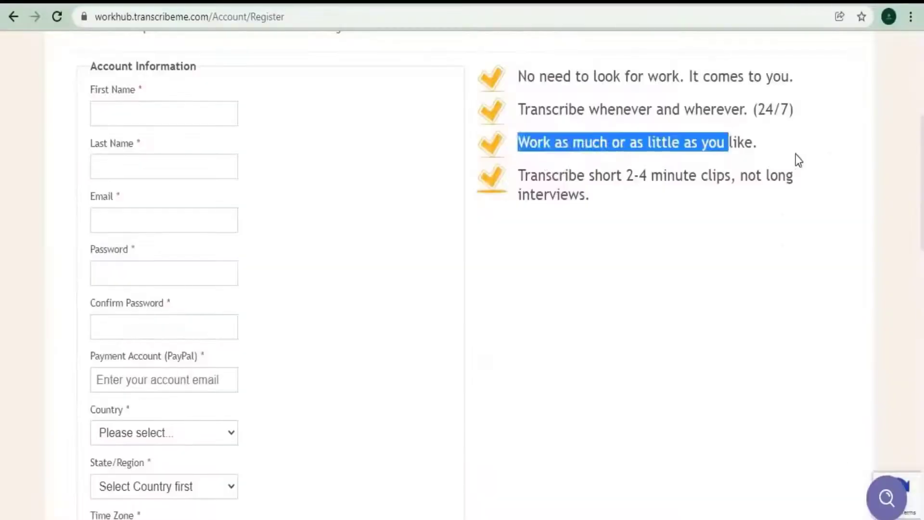
{"action": "left_click_drag", "start_coordinate": [515, 148], "coordinate": [797, 159]}
{"action": "left_click", "coordinate": [586, 210]}
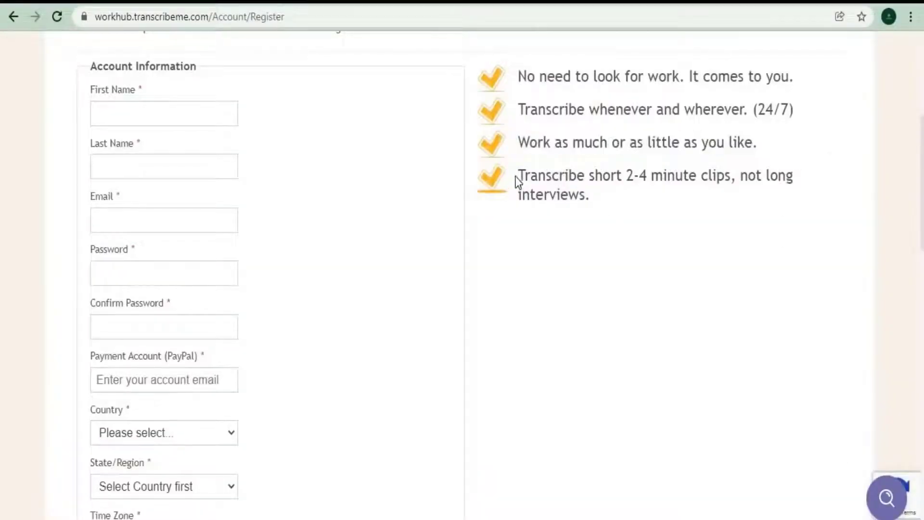
{"action": "mouse_move", "coordinate": [516, 180]}
{"action": "left_mouse_down"}
{"action": "mouse_move", "coordinate": [717, 215]}
{"action": "mouse_move", "coordinate": [629, 209]}
{"action": "left_mouse_up"}
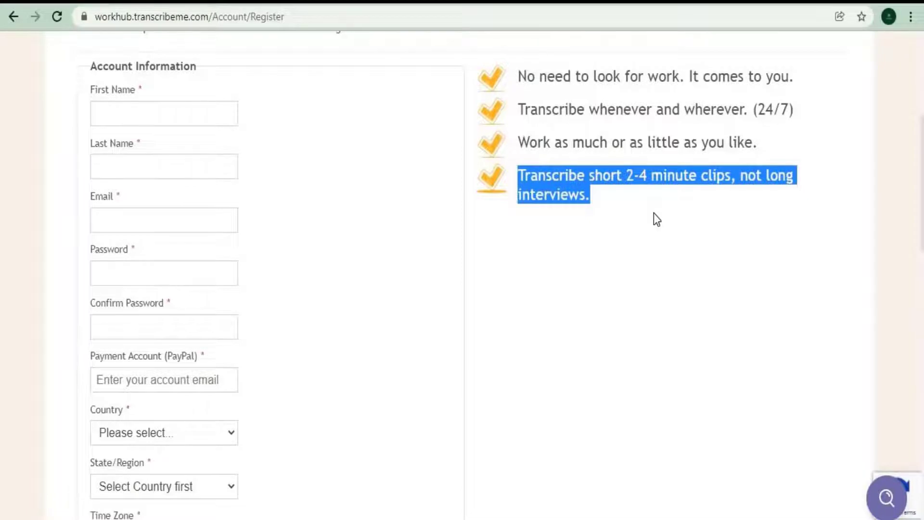
{"action": "left_click", "coordinate": [654, 213]}
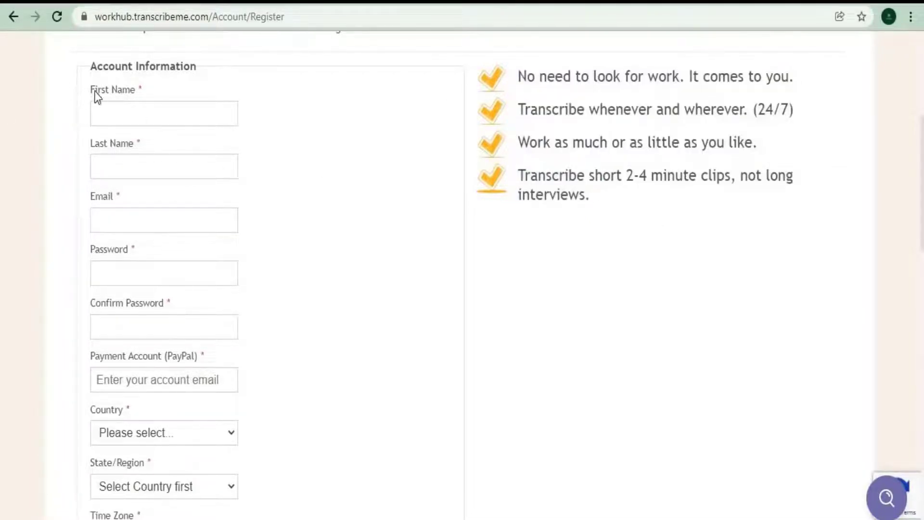
{"action": "left_click_drag", "start_coordinate": [95, 91], "coordinate": [165, 97]}
{"action": "left_click_drag", "start_coordinate": [89, 142], "coordinate": [134, 165]}
{"action": "scroll", "coordinate": [102, 147], "scroll_direction": "down", "scroll_amount": 1}
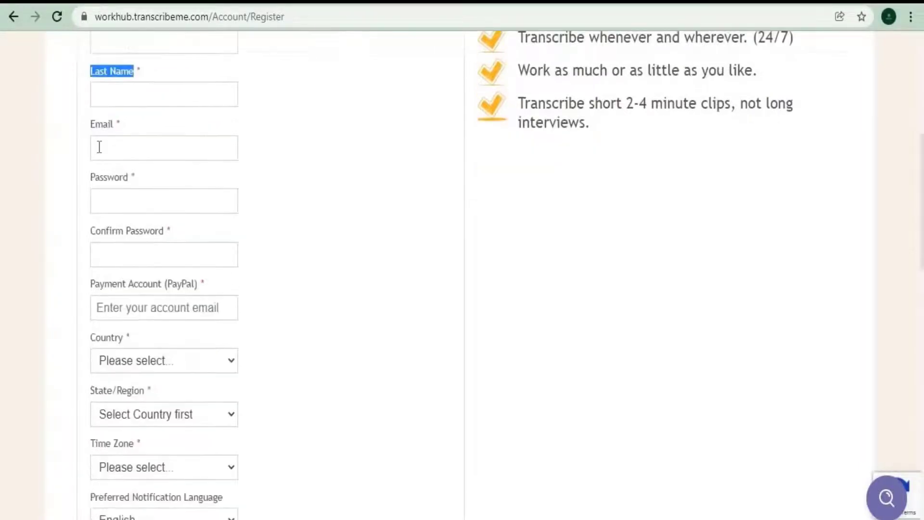
{"action": "left_click_drag", "start_coordinate": [92, 123], "coordinate": [143, 124]}
{"action": "left_click", "coordinate": [89, 172]}
{"action": "left_click_drag", "start_coordinate": [89, 172], "coordinate": [132, 169]}
{"action": "scroll", "coordinate": [89, 186], "scroll_direction": "down", "scroll_amount": 1}
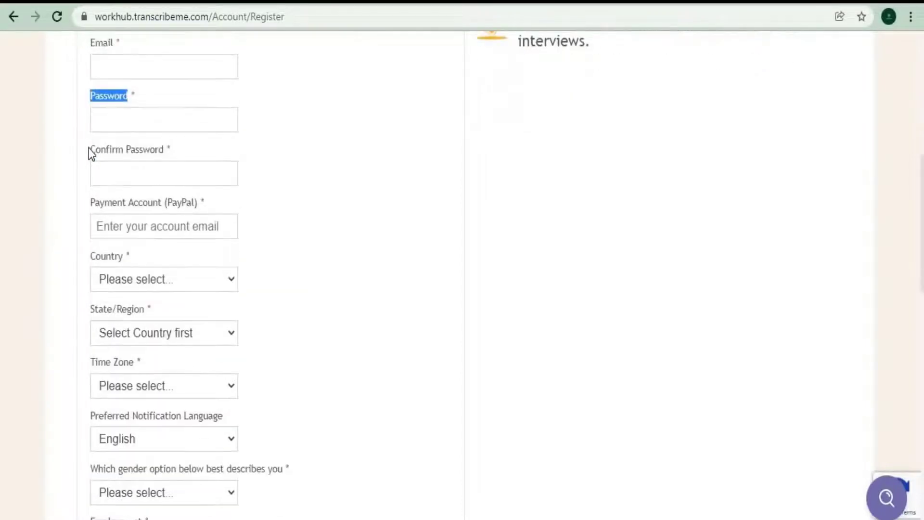
{"action": "left_click_drag", "start_coordinate": [89, 148], "coordinate": [194, 154]}
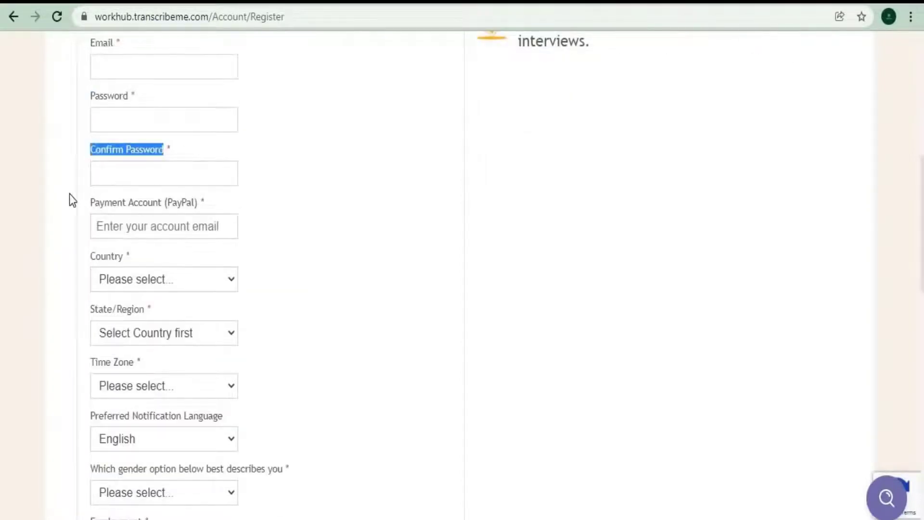
{"action": "left_click", "coordinate": [87, 203]}
{"action": "left_click_drag", "start_coordinate": [91, 203], "coordinate": [223, 205]}
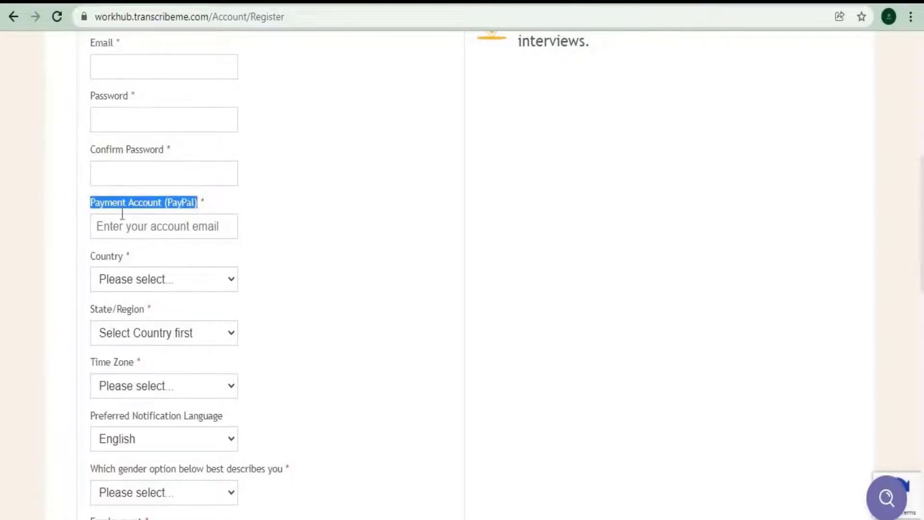
{"action": "scroll", "coordinate": [132, 231], "scroll_direction": "down", "scroll_amount": 2}
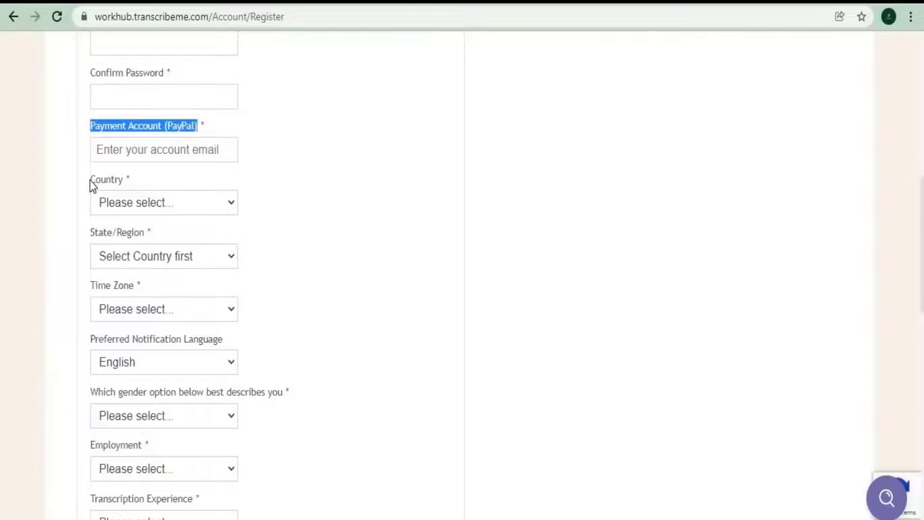
{"action": "left_click_drag", "start_coordinate": [90, 180], "coordinate": [123, 179]}
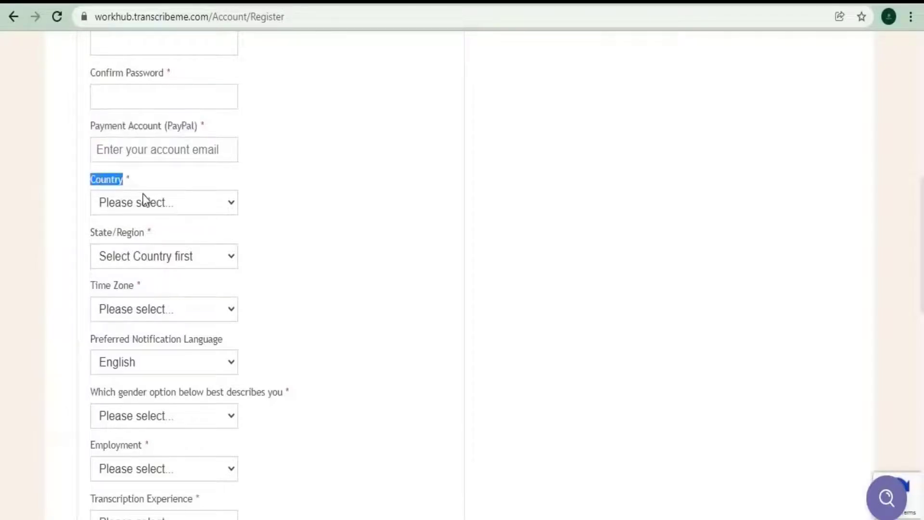
{"action": "left_click_drag", "start_coordinate": [85, 235], "coordinate": [177, 257]}
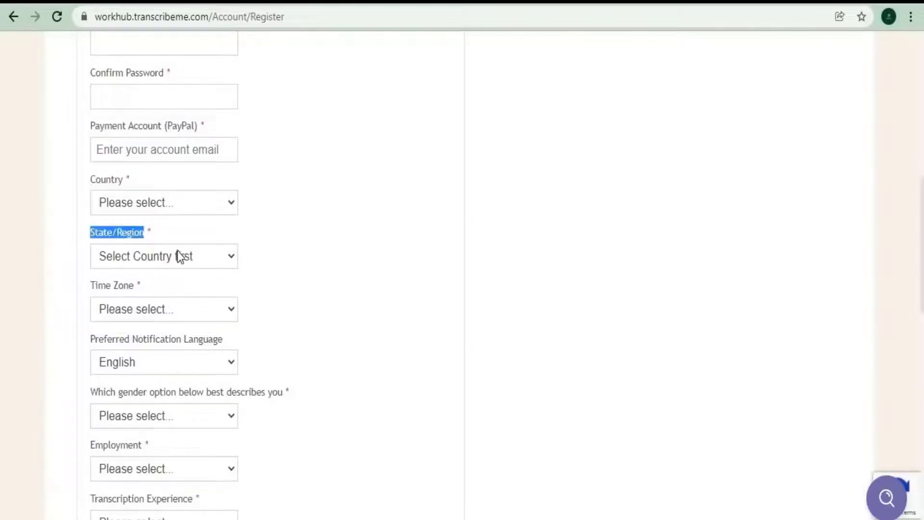
{"action": "left_click", "coordinate": [76, 289]}
{"action": "scroll", "coordinate": [88, 312], "scroll_direction": "down", "scroll_amount": 1}
{"action": "scroll", "coordinate": [51, 274], "scroll_direction": "down", "scroll_amount": 1}
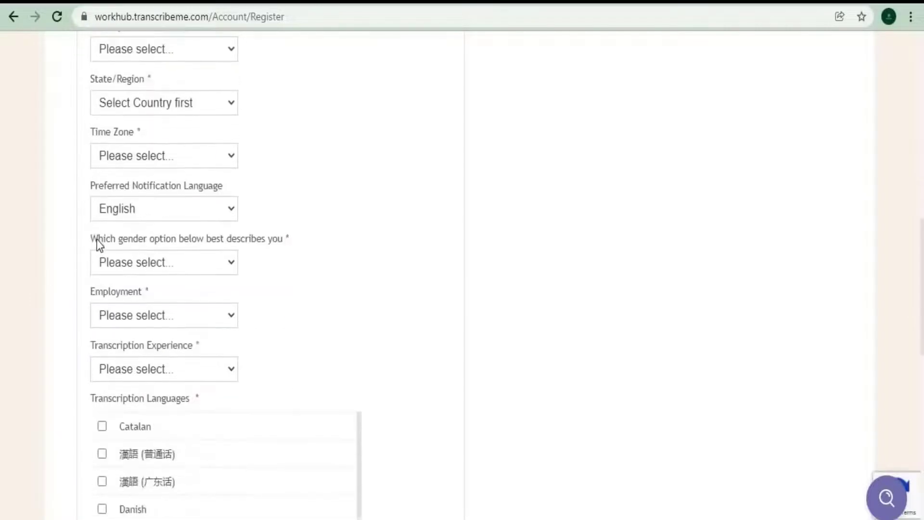
{"action": "left_click_drag", "start_coordinate": [283, 246], "coordinate": [262, 299]}
{"action": "left_click", "coordinate": [103, 296]}
{"action": "scroll", "coordinate": [104, 304], "scroll_direction": "down", "scroll_amount": 1}
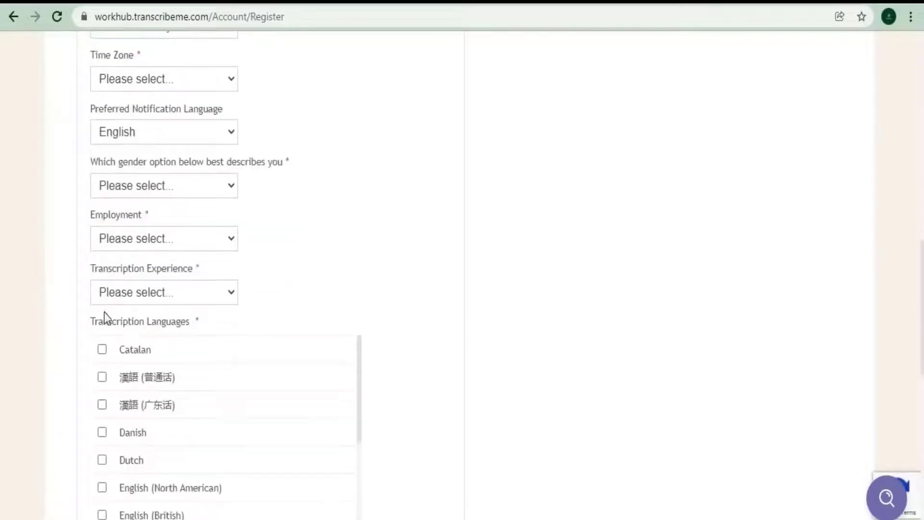
{"action": "scroll", "coordinate": [173, 285], "scroll_direction": "down", "scroll_amount": 1}
{"action": "scroll", "coordinate": [202, 289], "scroll_direction": "down", "scroll_amount": 1}
{"action": "scroll", "coordinate": [260, 326], "scroll_direction": "down", "scroll_amount": 3}
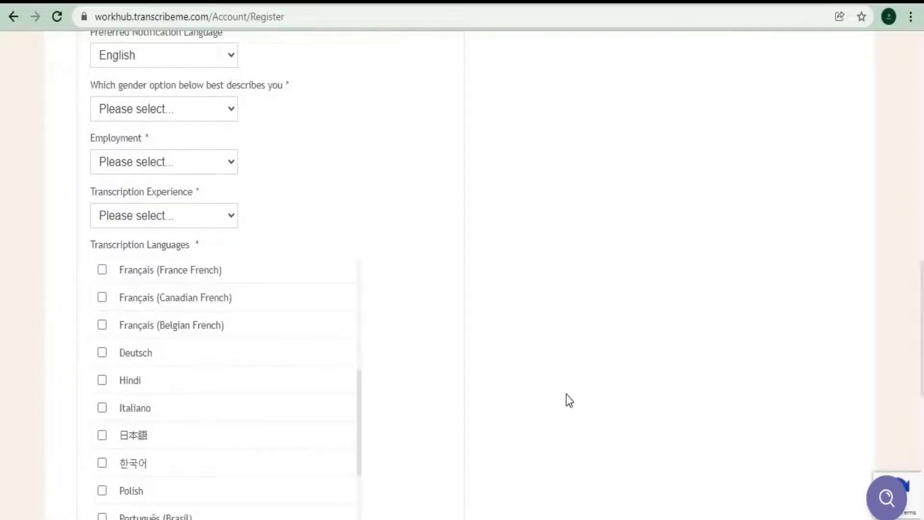
{"action": "scroll", "coordinate": [567, 397], "scroll_direction": "down", "scroll_amount": 3}
{"action": "scroll", "coordinate": [181, 140], "scroll_direction": "up", "scroll_amount": 1}
{"action": "scroll", "coordinate": [166, 130], "scroll_direction": "up", "scroll_amount": 2}
{"action": "scroll", "coordinate": [108, 112], "scroll_direction": "up", "scroll_amount": 1}
{"action": "scroll", "coordinate": [145, 180], "scroll_direction": "down", "scroll_amount": 1}
{"action": "scroll", "coordinate": [148, 224], "scroll_direction": "down", "scroll_amount": 2}
{"action": "scroll", "coordinate": [141, 248], "scroll_direction": "down", "scroll_amount": 2}
{"action": "scroll", "coordinate": [147, 268], "scroll_direction": "down", "scroll_amount": 2}
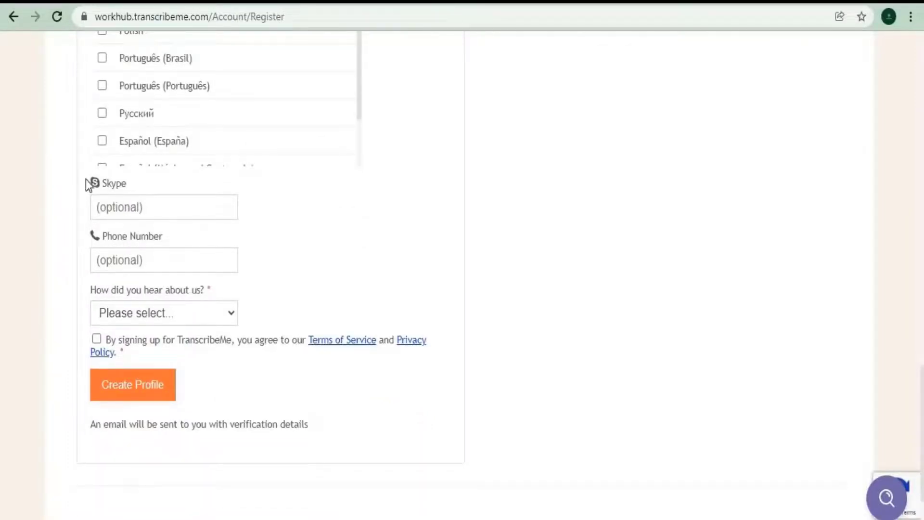
Skim the optional Skype, phone and referral fields, then check the Terms of Service agreement box
{"action": "left_click_drag", "start_coordinate": [85, 178], "coordinate": [254, 320]}
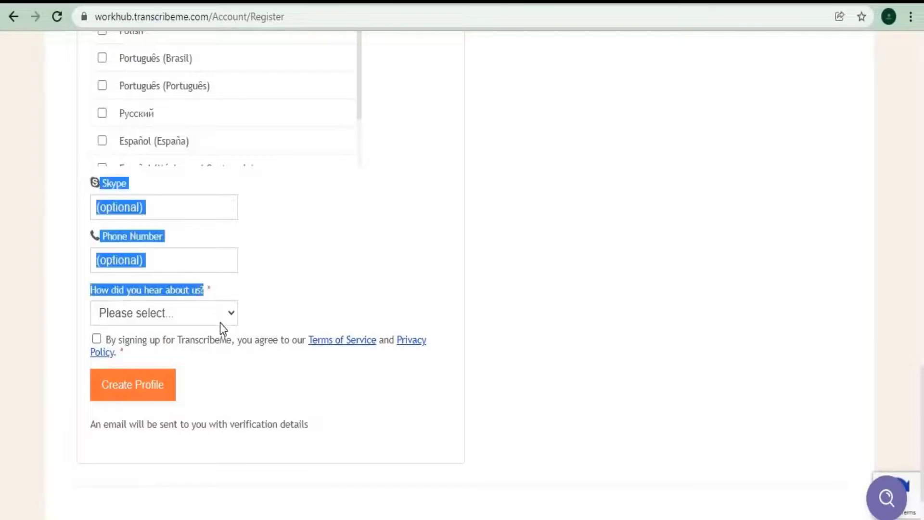
{"action": "left_click", "coordinate": [150, 474]}
{"action": "left_click", "coordinate": [96, 338]}
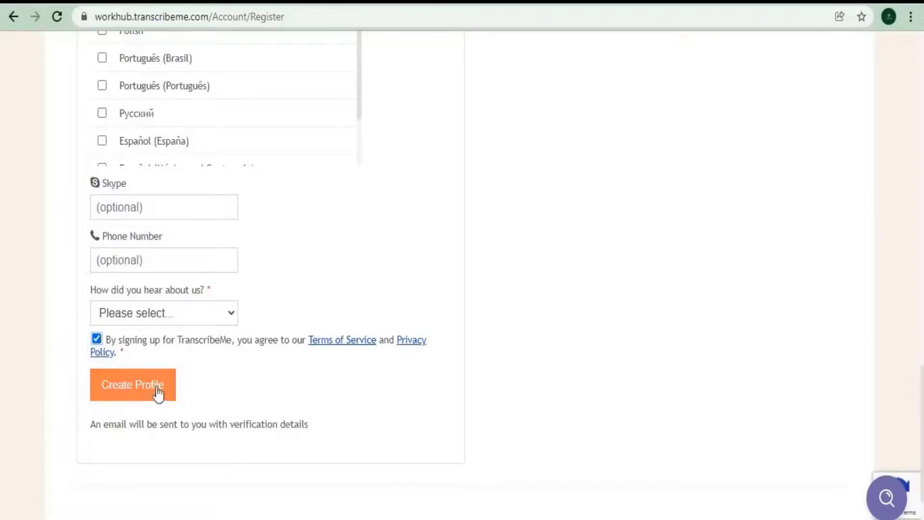